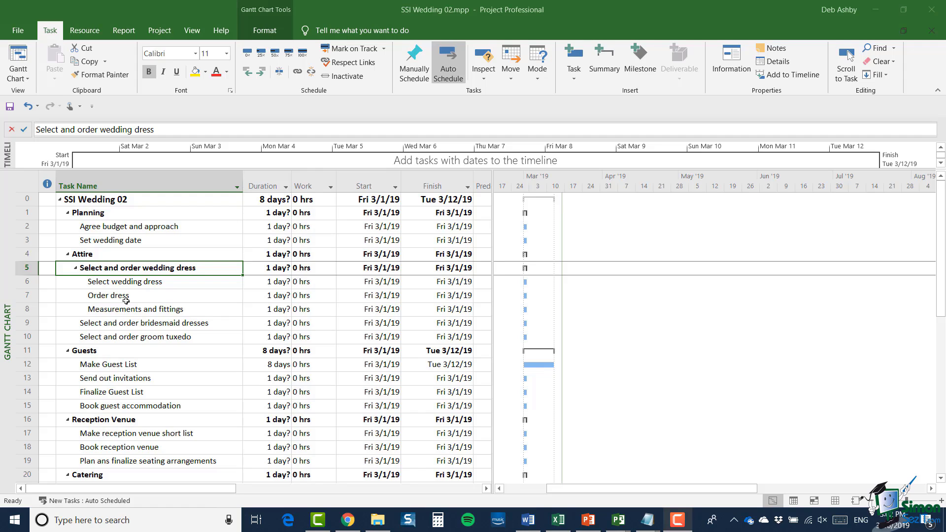
- Link the tasks Select wedding dress and Order dress with a finish-to-start dependency
left_click(23, 285)
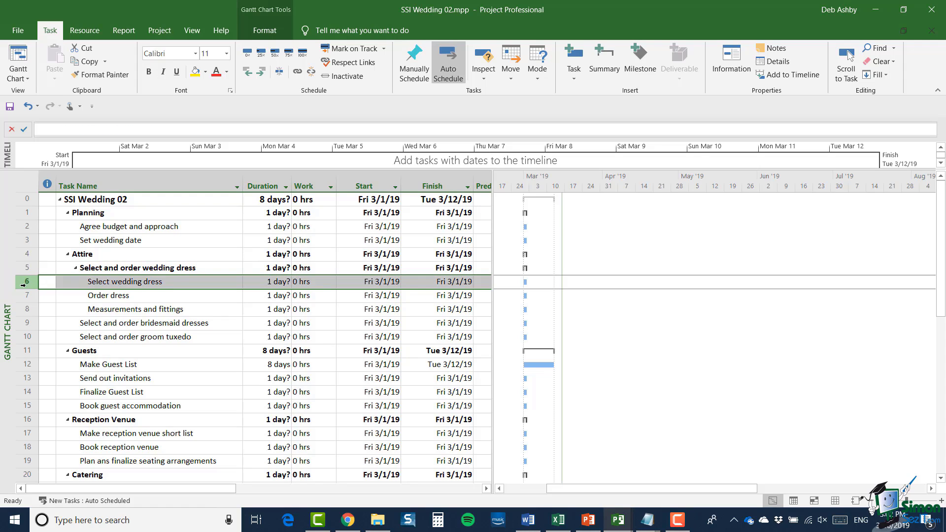
left_click(26, 296, "shift")
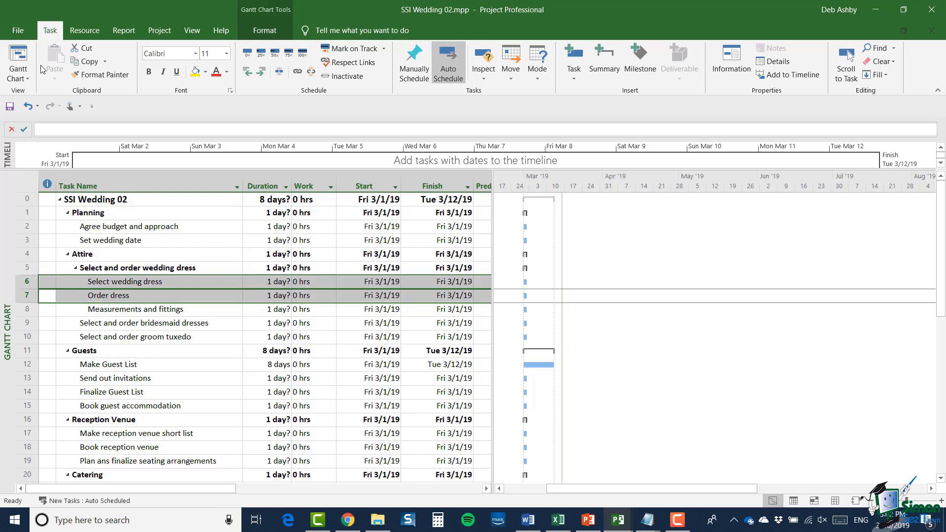
left_click(297, 72)
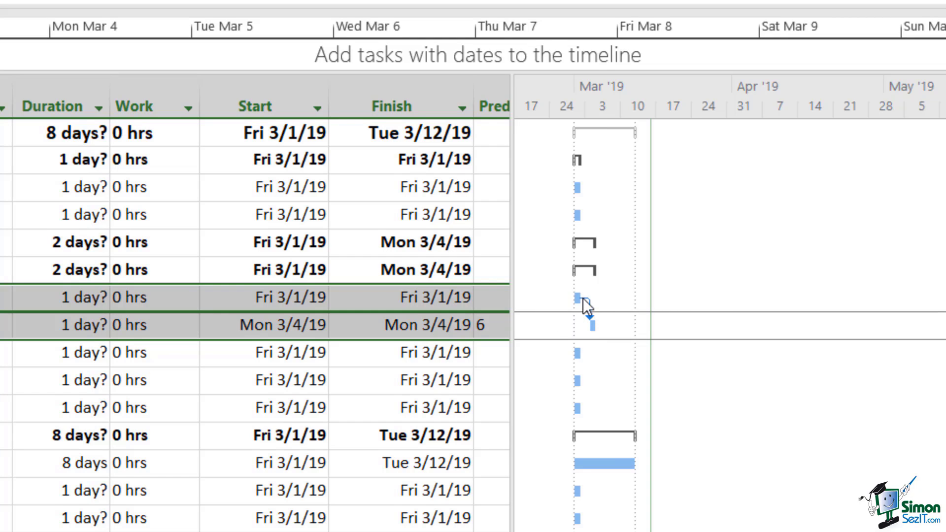
- Inspect the new task link, widen the task table to show the full Predecessors column, and select Order dress's predecessor entry
mouse_move(587, 298)
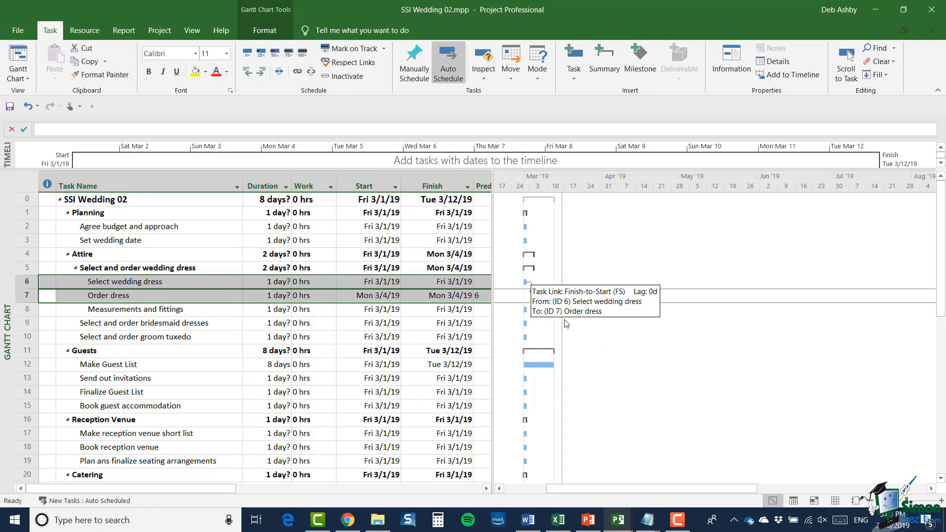
left_click_drag(492, 228, 557, 238)
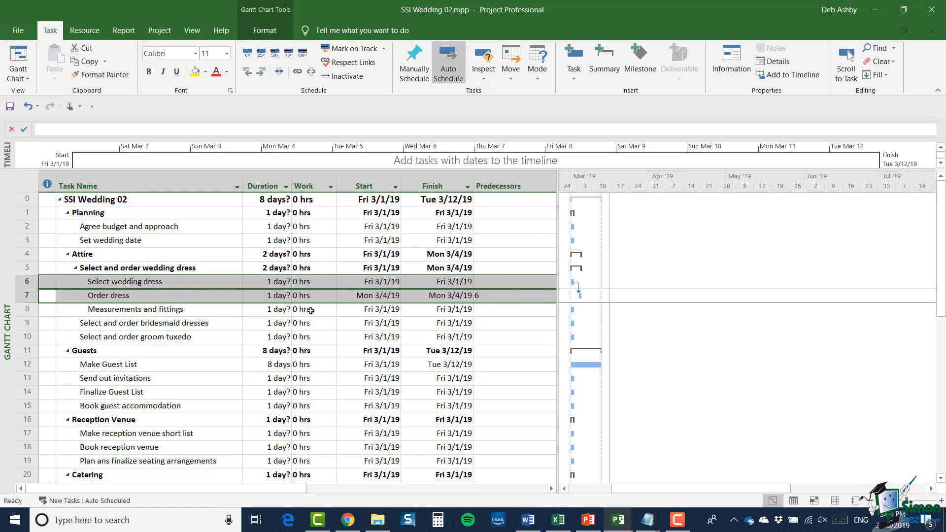
left_click(512, 297)
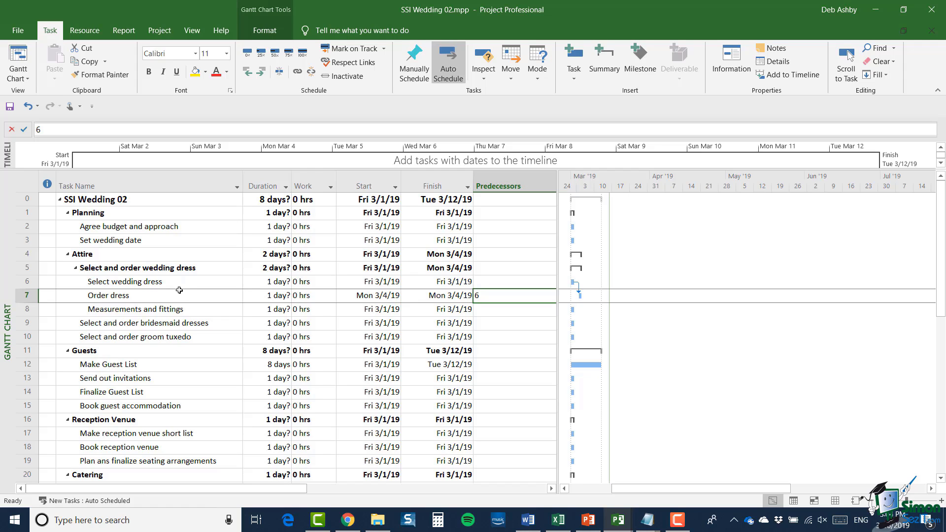
- Set the duration of the Select wedding dress task to 40 days
left_click(28, 284)
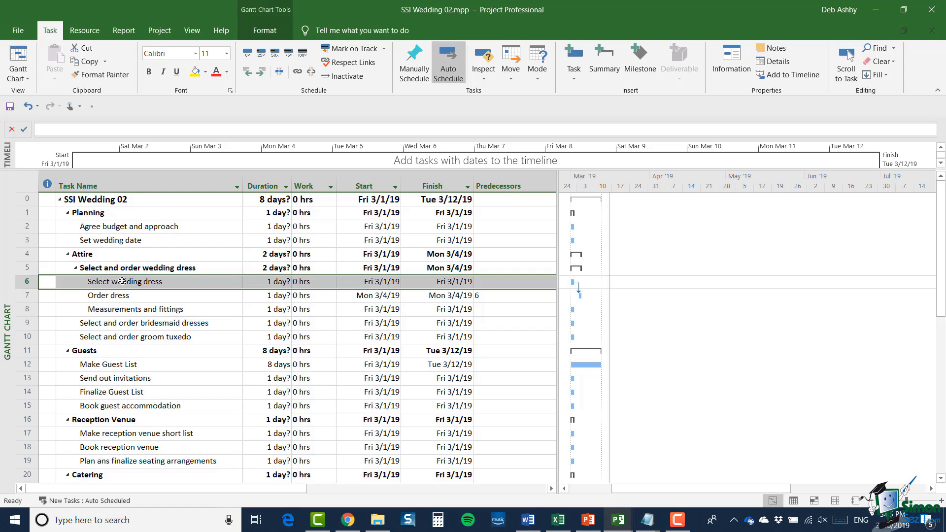
left_click(271, 282)
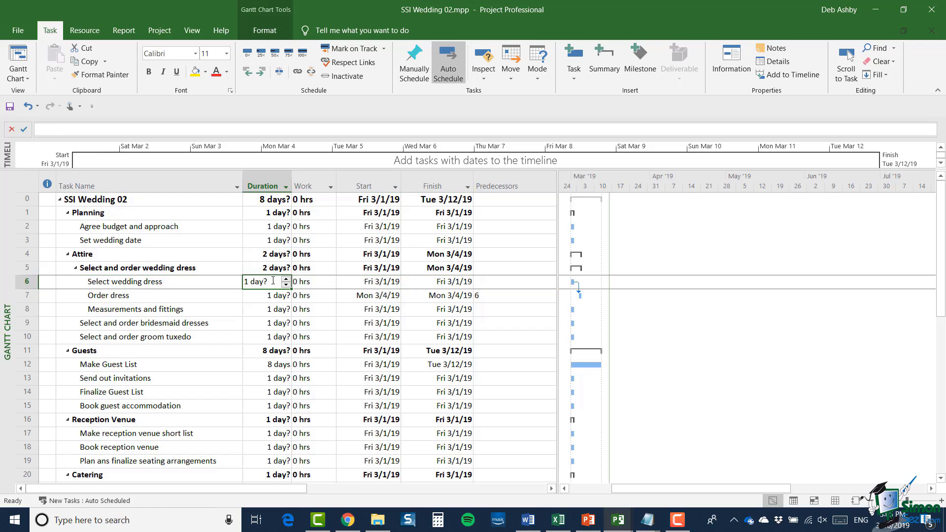
left_click(286, 284)
type("40 days")
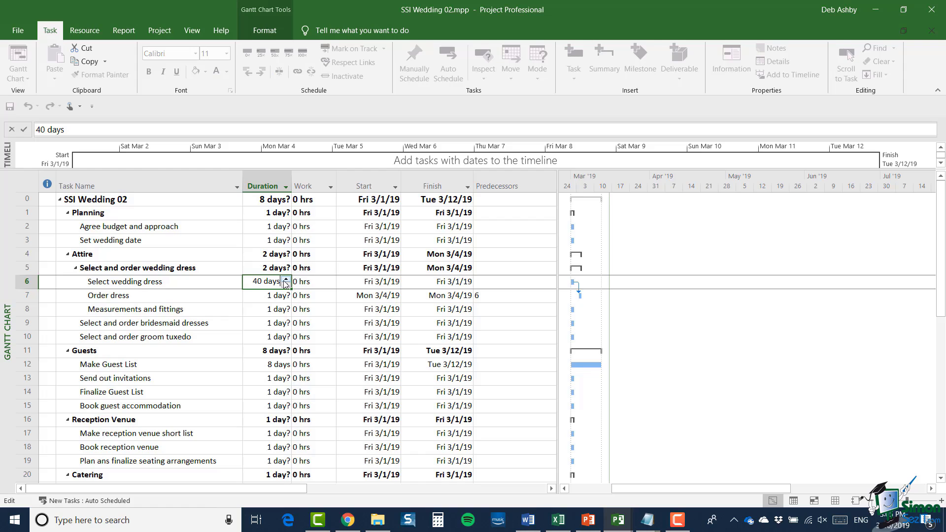
left_click(23, 129)
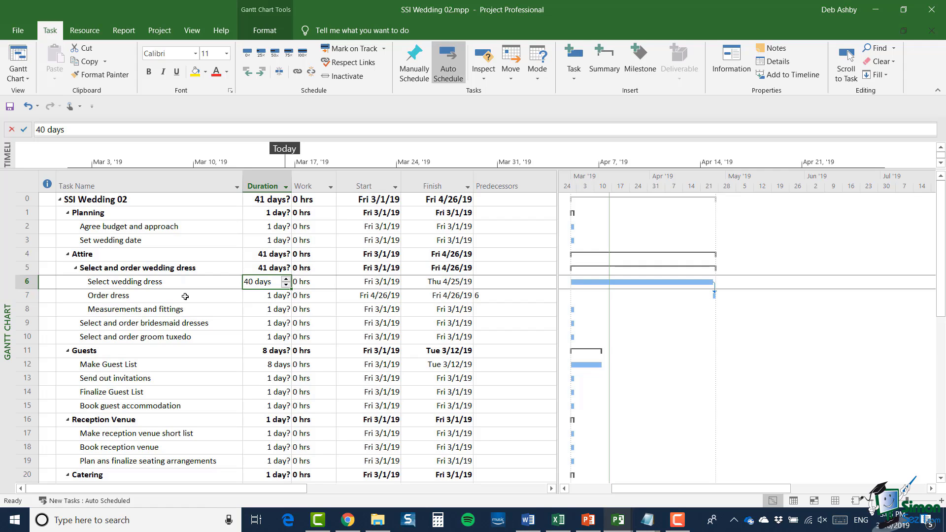
- Mark the Order dress task's duration as no longer estimated in its task information
left_click(260, 297)
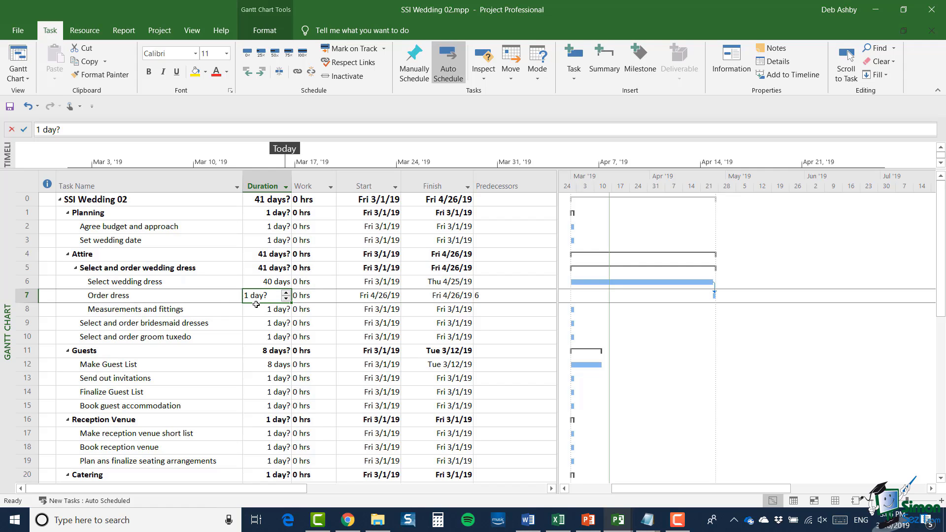
double_click(219, 297)
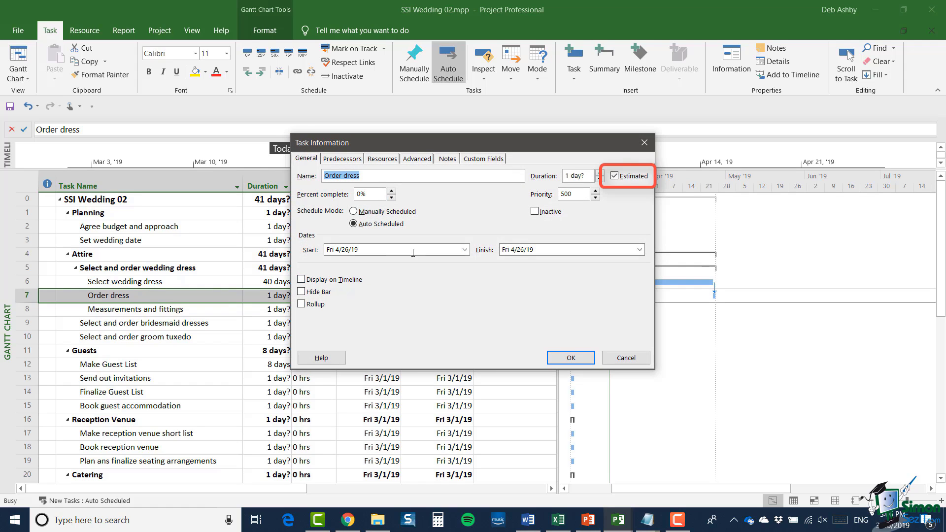
left_click(614, 176)
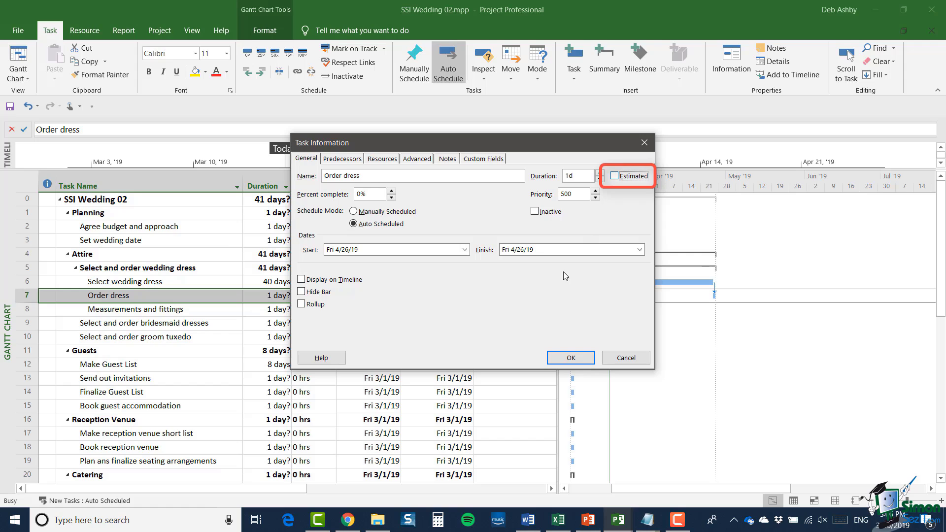
left_click(573, 354)
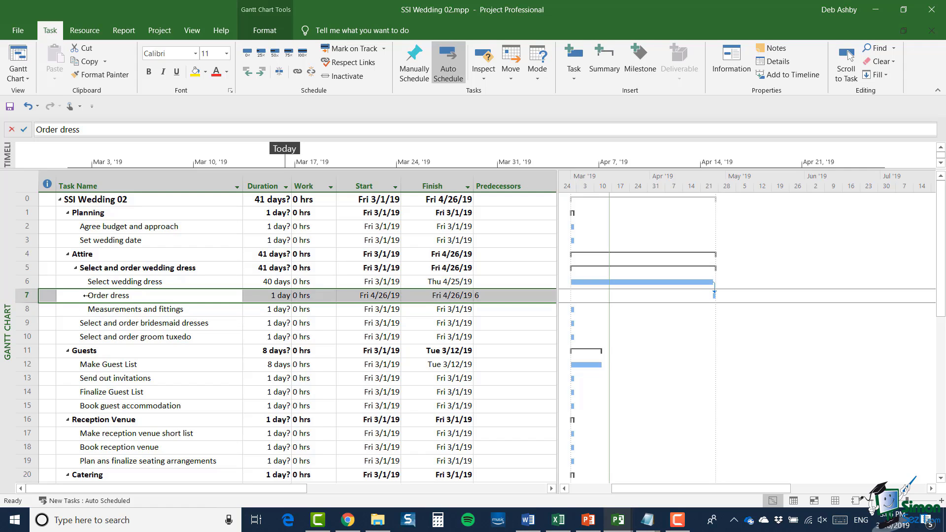
- Link the tasks Order dress and Measurements and fittings so that fittings follow the order
left_click(24, 309, "shift")
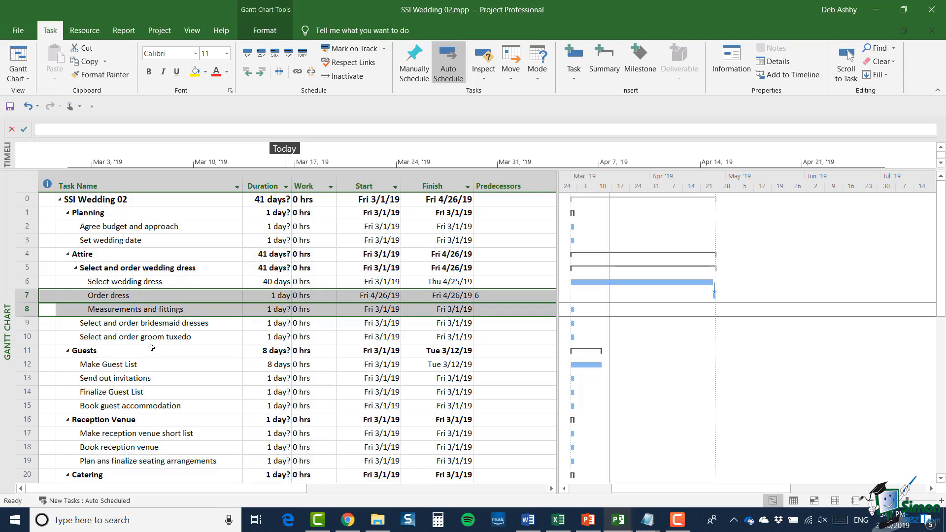
right_click(30, 299)
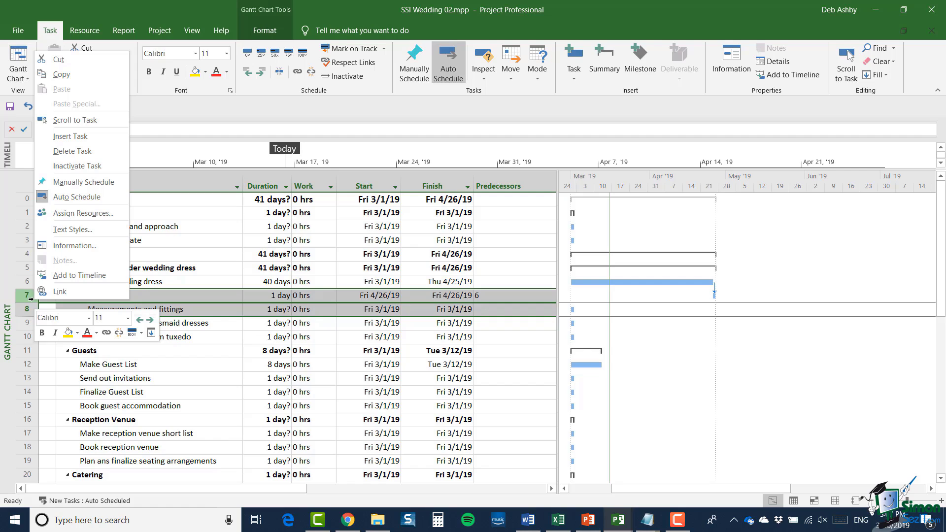
left_click(106, 333)
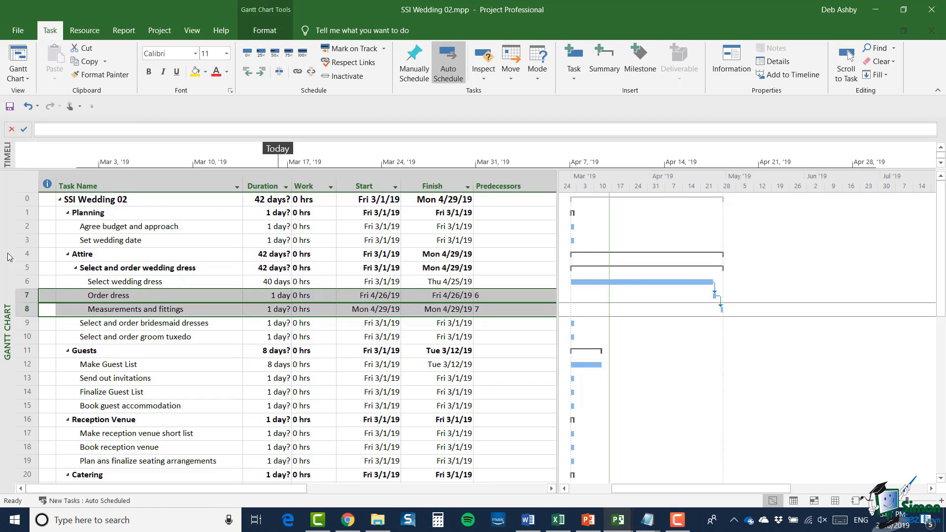
- Give Measurements and fittings a firm, non-estimated duration of 40 days in its task information
double_click(99, 311)
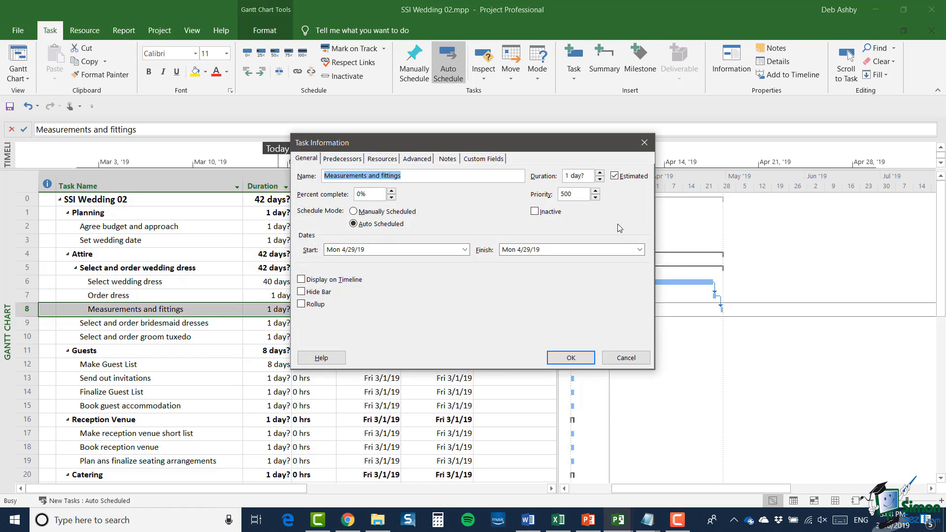
left_click(614, 176)
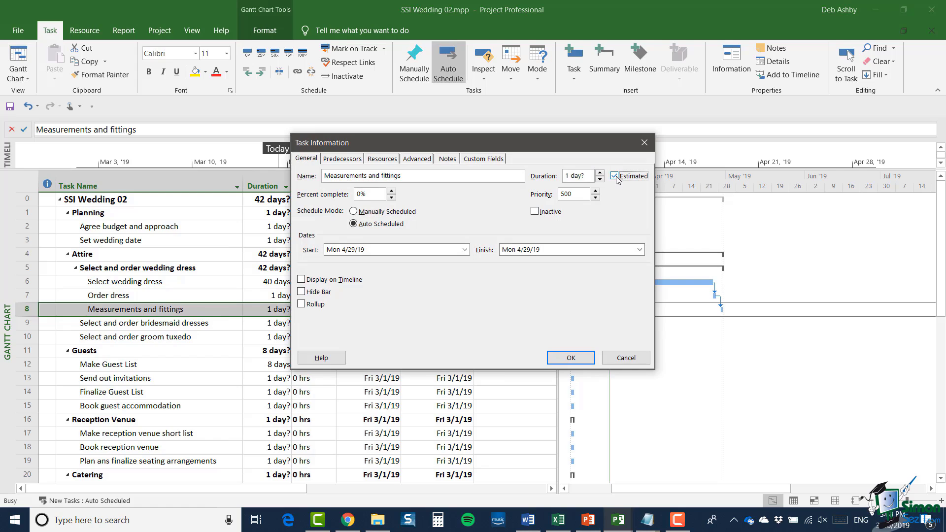
double_click(580, 177)
type("40")
left_click(563, 358)
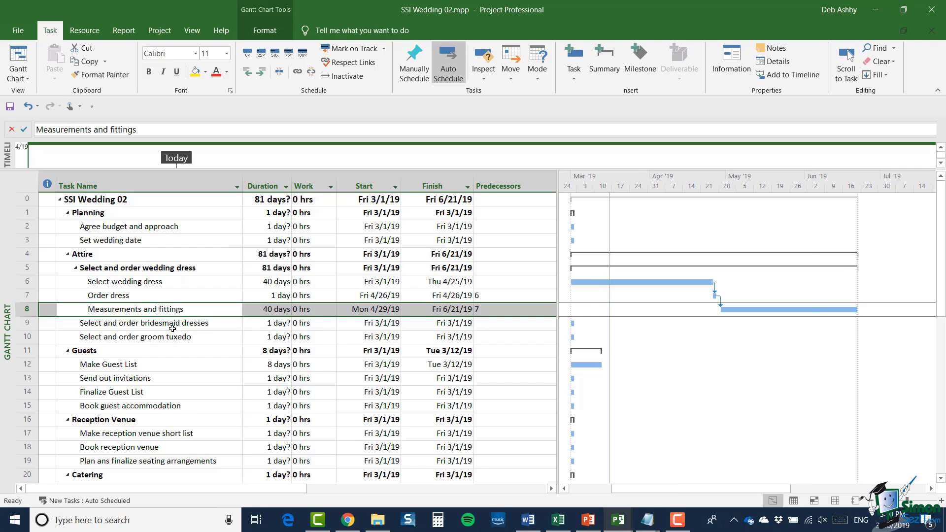
- Link the non-adjacent tasks Select wedding dress and Select and order bridesmaid dresses, making the wedding dress selection the predecessor
left_click(27, 324)
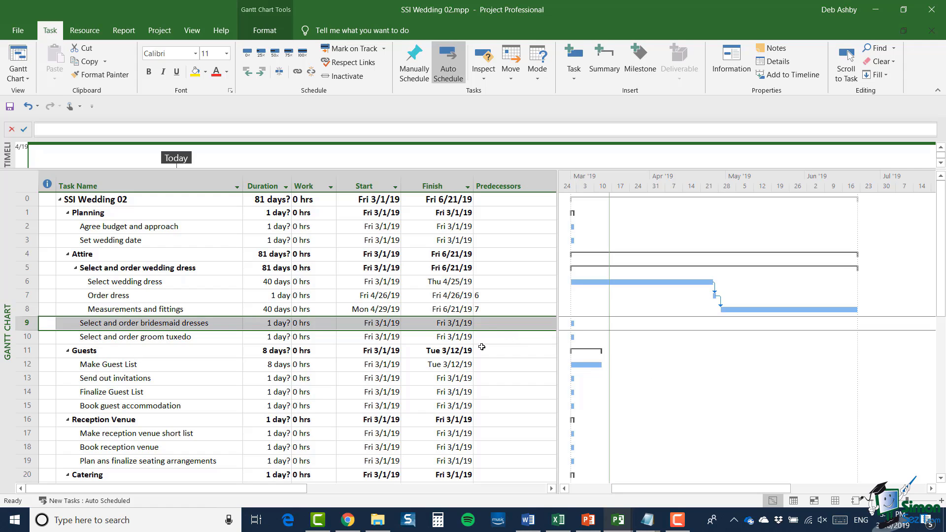
left_click(30, 281)
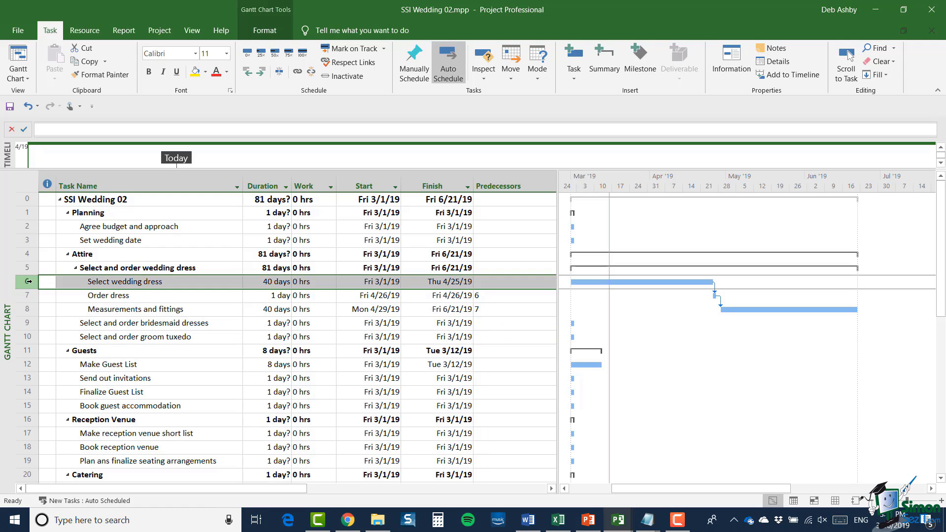
left_click(28, 322, "ctrl")
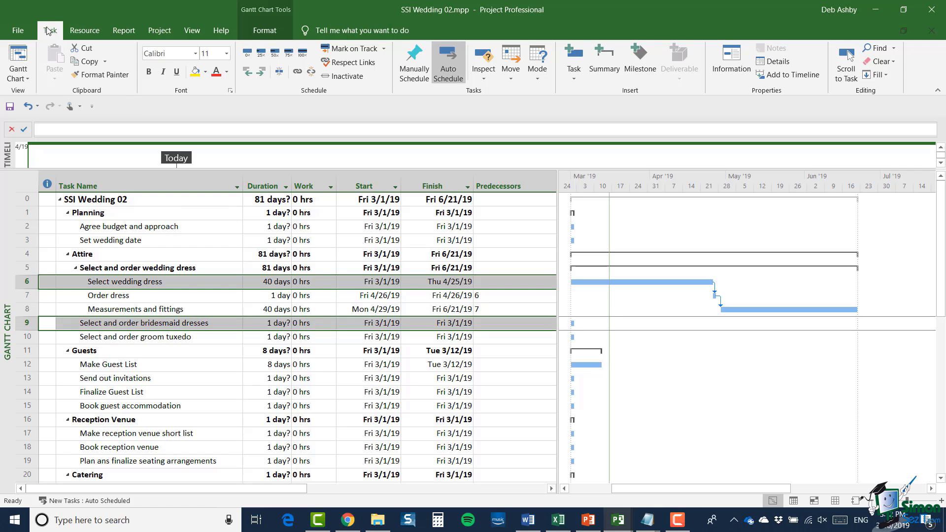
left_click(297, 73)
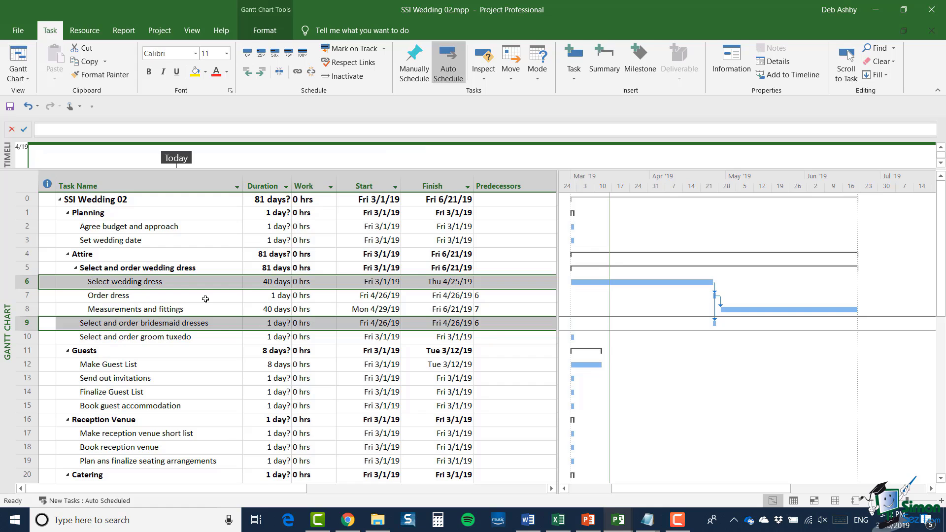
- Give Select and order bridesmaid dresses a firm, non-estimated duration of 60 days in its task information
left_click(258, 325)
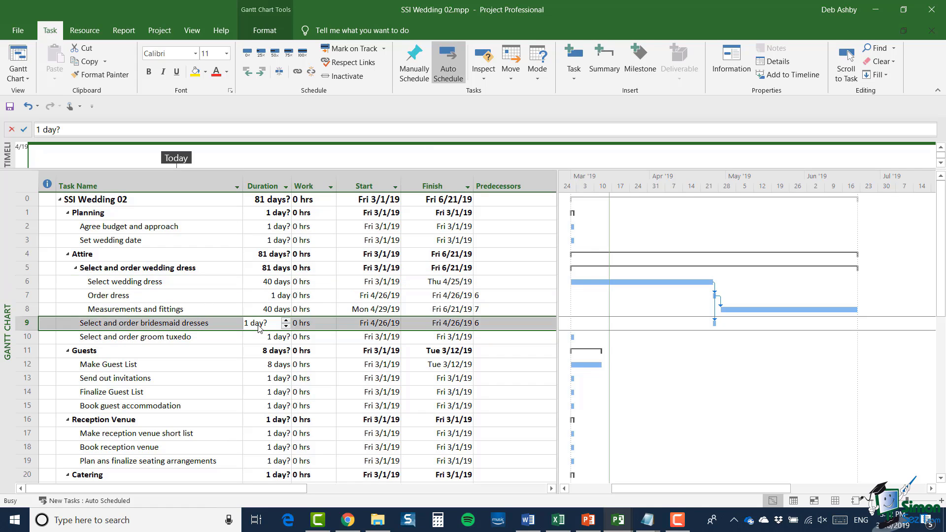
double_click(224, 327)
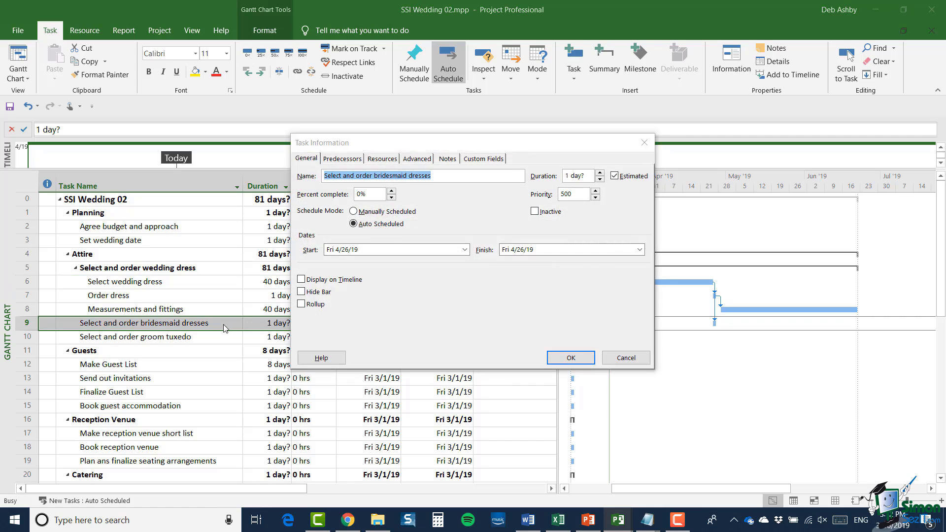
left_click(614, 176)
key("shift+Tab")
type("60d")
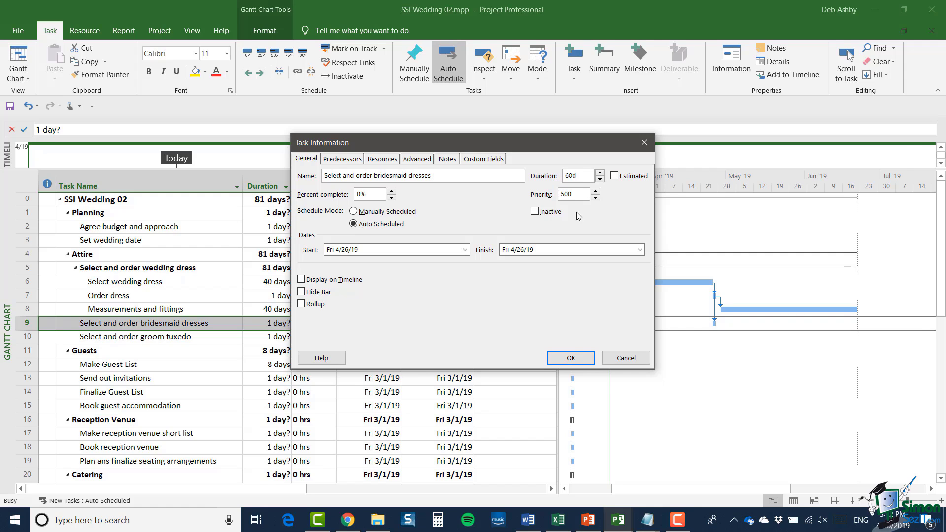
key("Return")
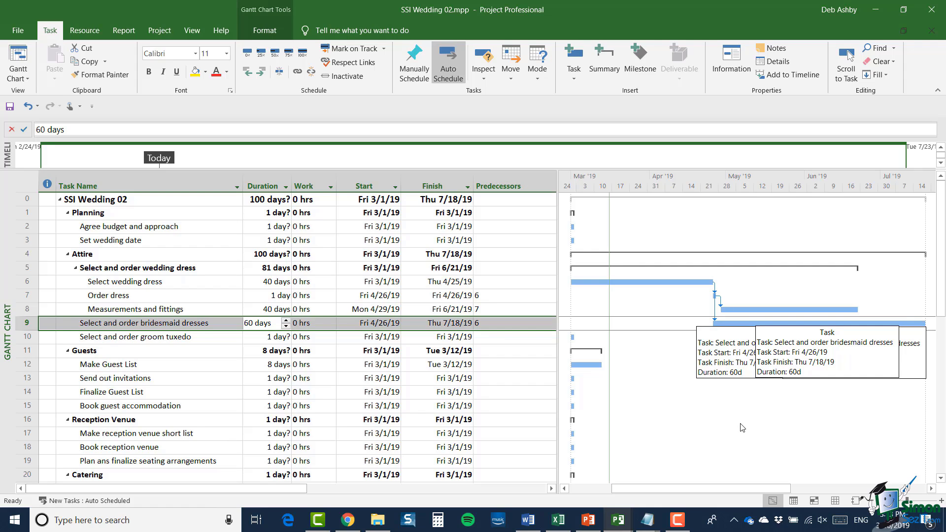
- Add a 5-day lag to the Finish-to-Start link between Select wedding dress and Select and order bridesmaid dresses
key("Tab")
key("Tab")
key("Tab")
key("Tab")
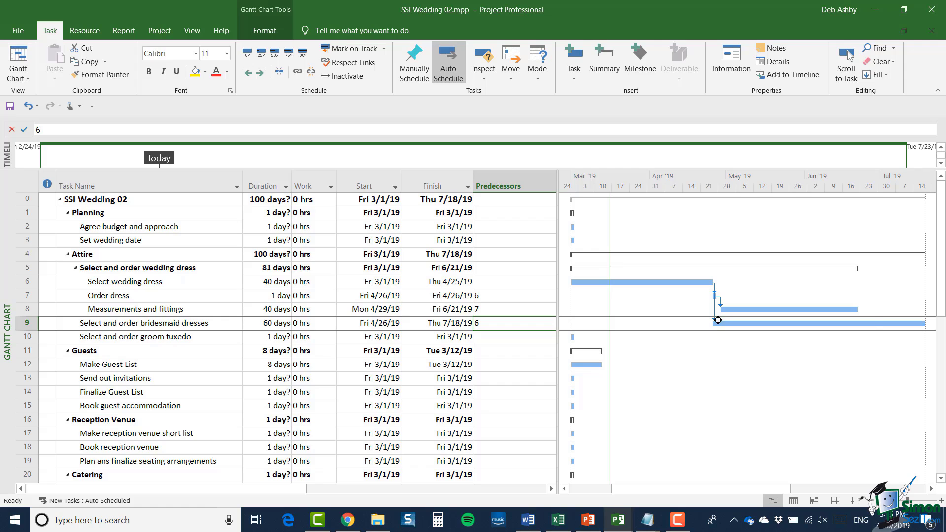
mouse_move(715, 319)
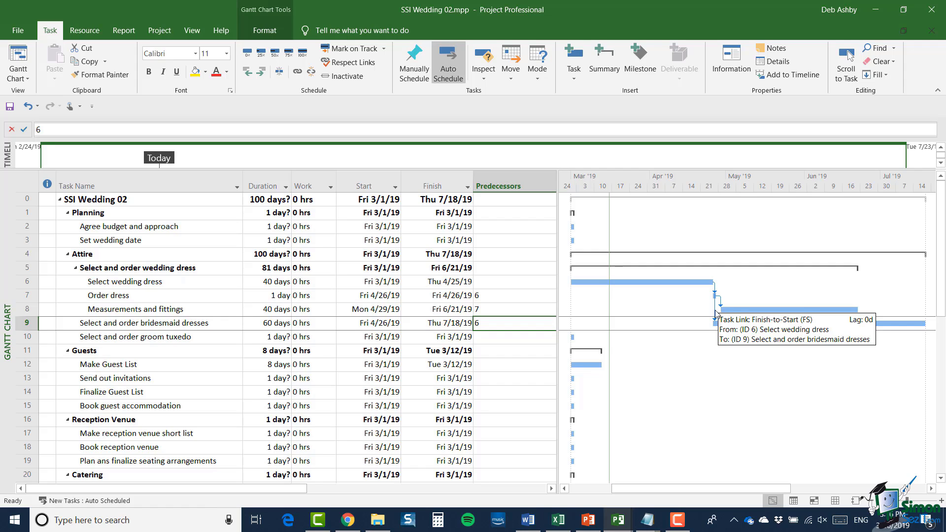
double_click(715, 313)
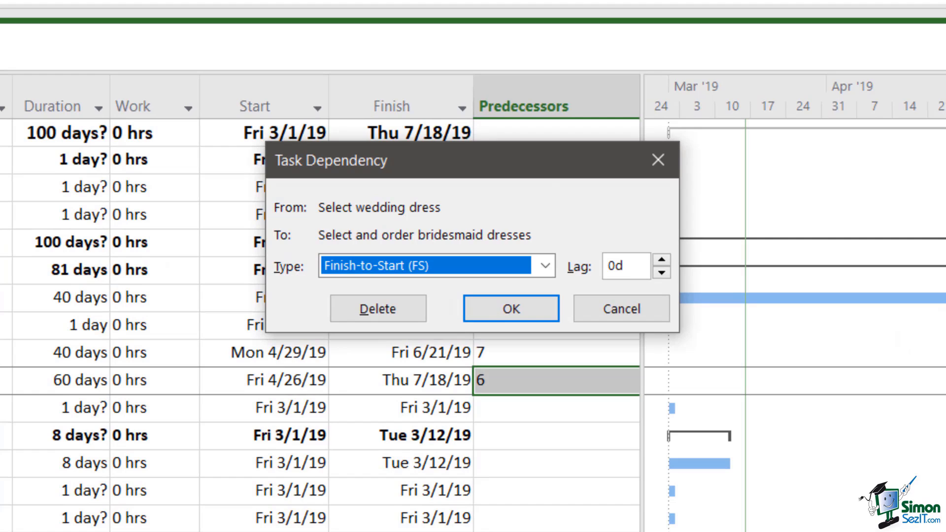
left_click(545, 265)
left_click(545, 264)
left_click(662, 260)
left_click(661, 260)
left_click(662, 260)
left_click(665, 264)
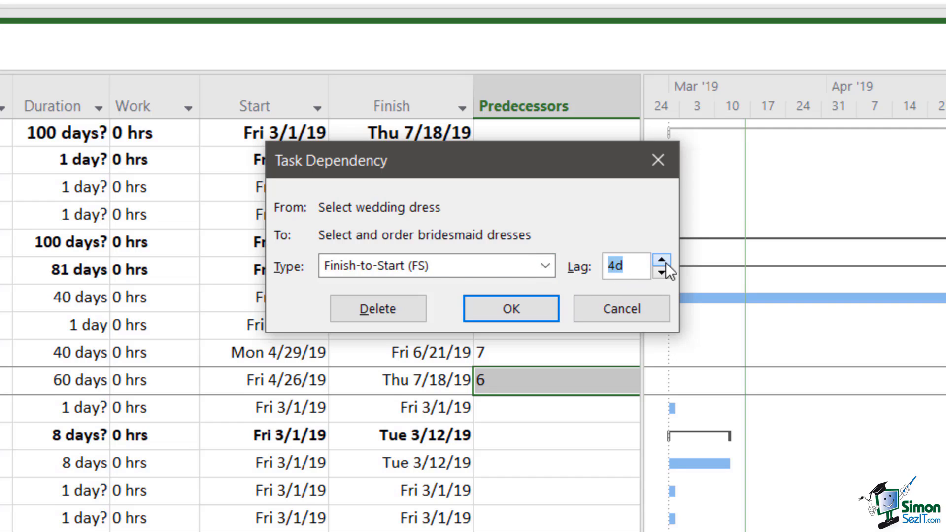
left_click(664, 264)
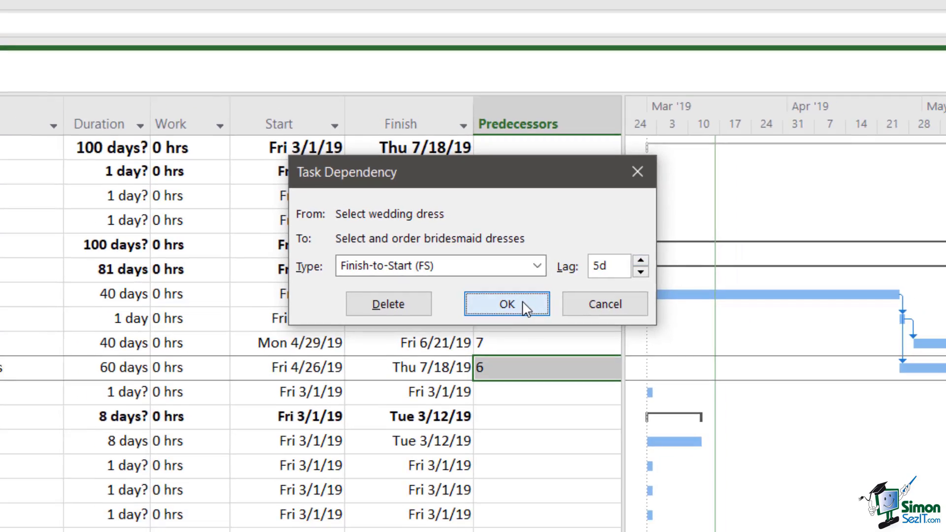
left_click(528, 306)
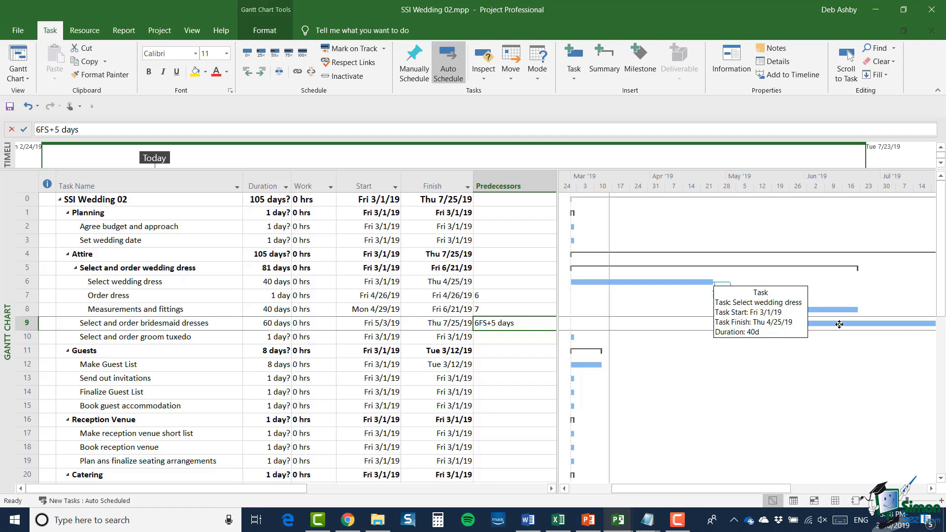
left_click(722, 345)
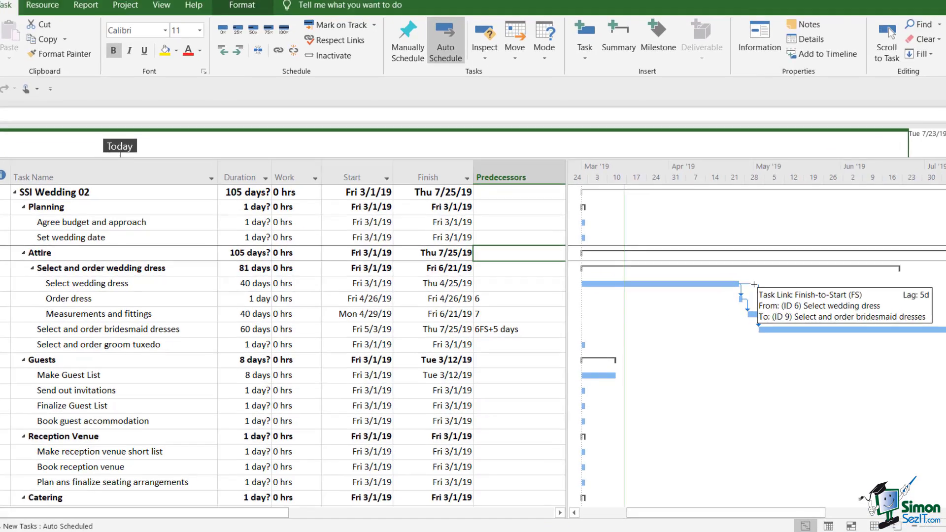
- Set a lead time of -5 days on the Finish-to-Start link between Select wedding dress and Select and order bridesmaid dresses
double_click(729, 286)
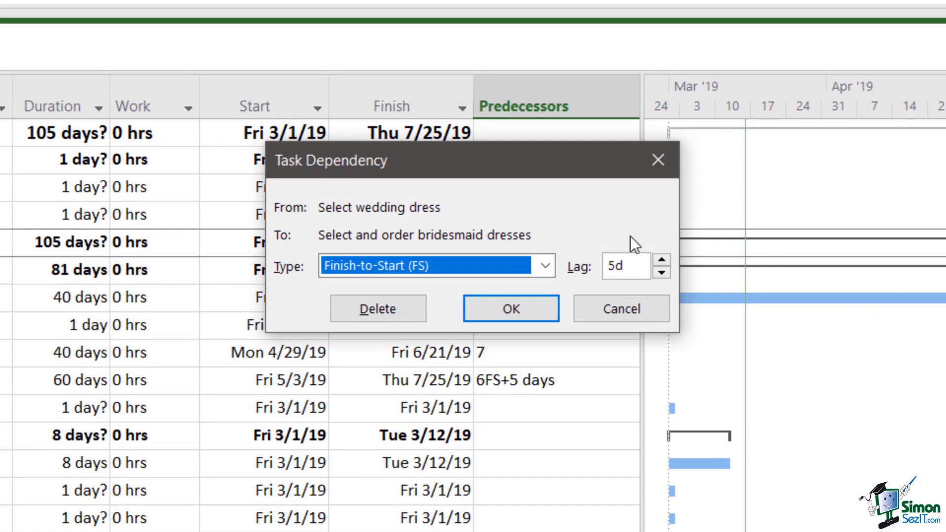
left_click(663, 272)
left_click(662, 273)
left_click(664, 277)
left_click(664, 276)
left_click(664, 276)
left_click(664, 276)
left_click(664, 276)
left_click(664, 277)
left_click(663, 277)
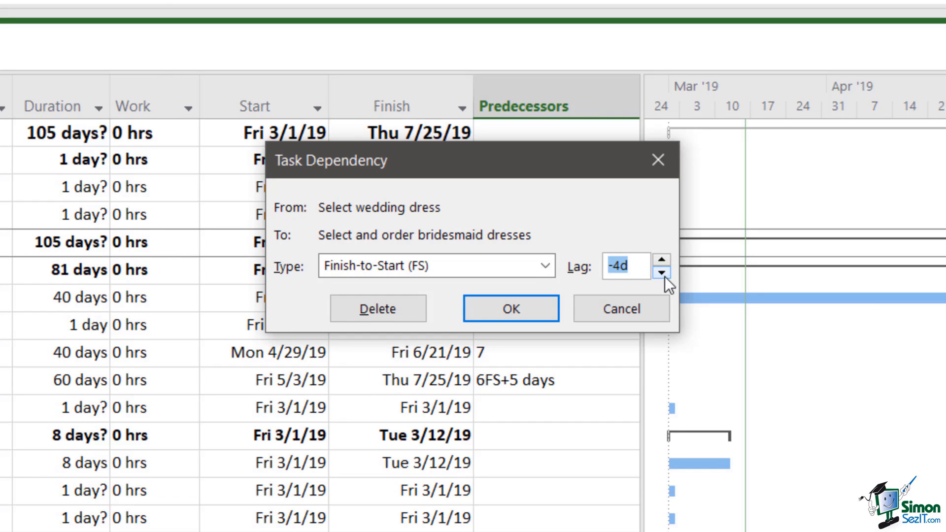
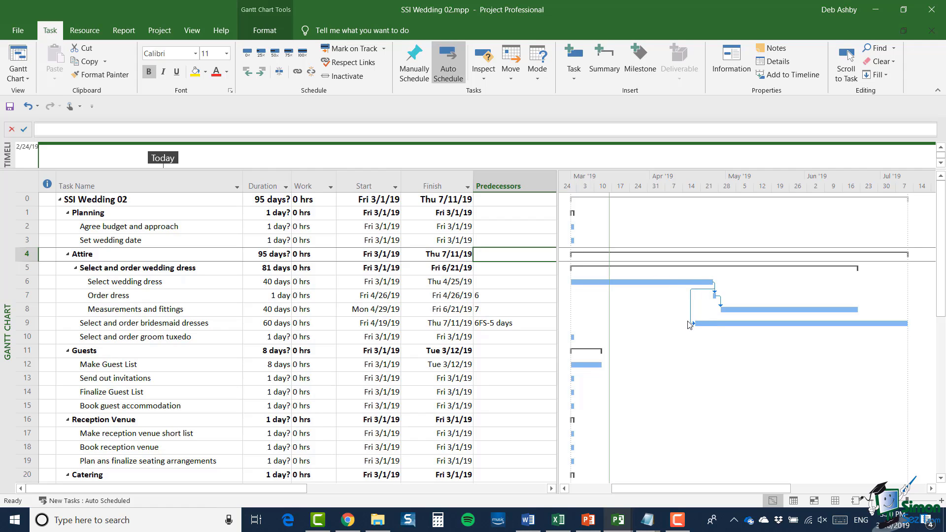
mouse_move(700, 325)
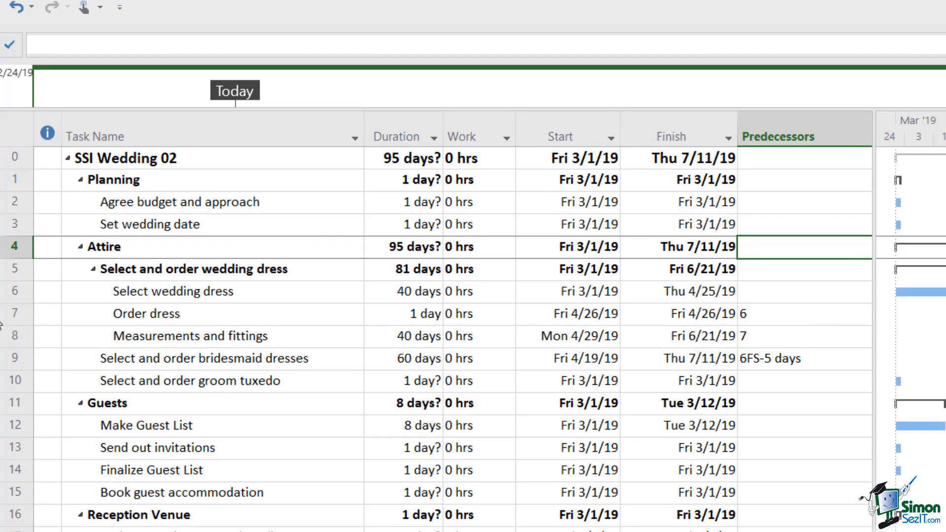
left_click(11, 310)
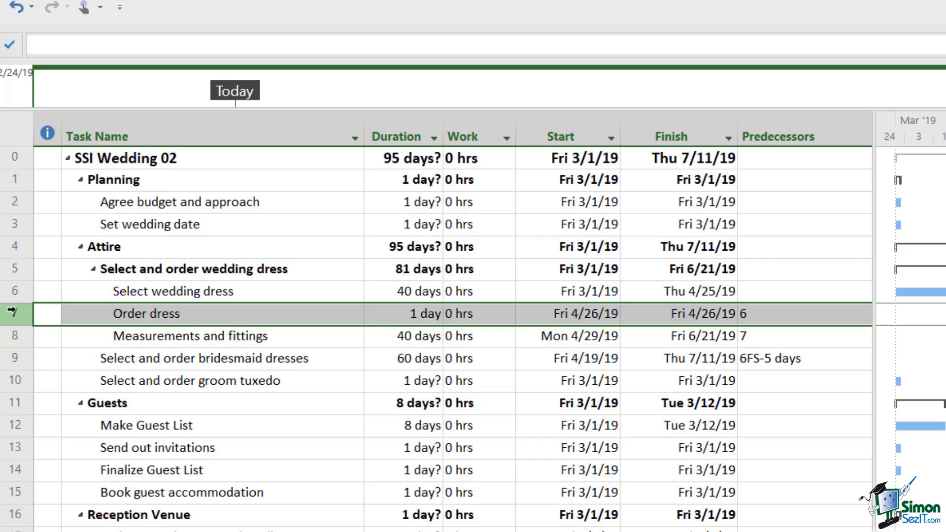
left_click(9, 336)
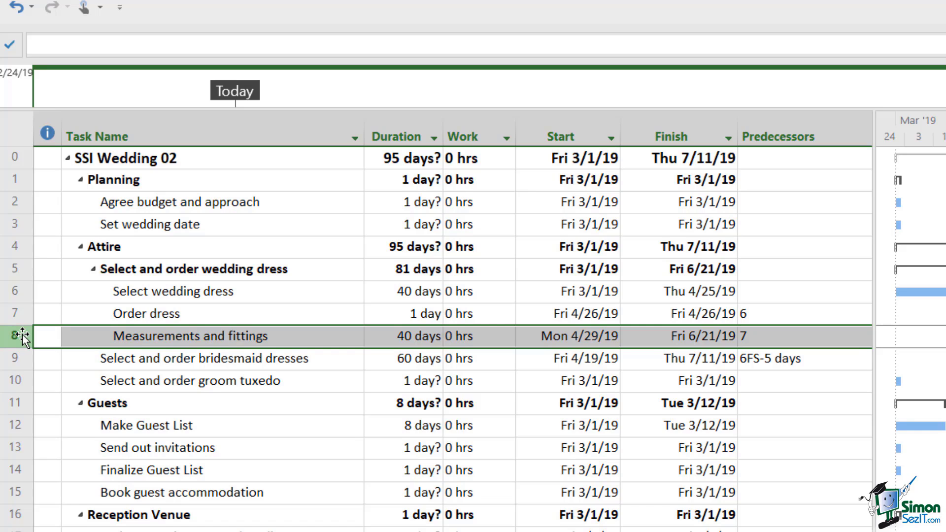
left_click(16, 359)
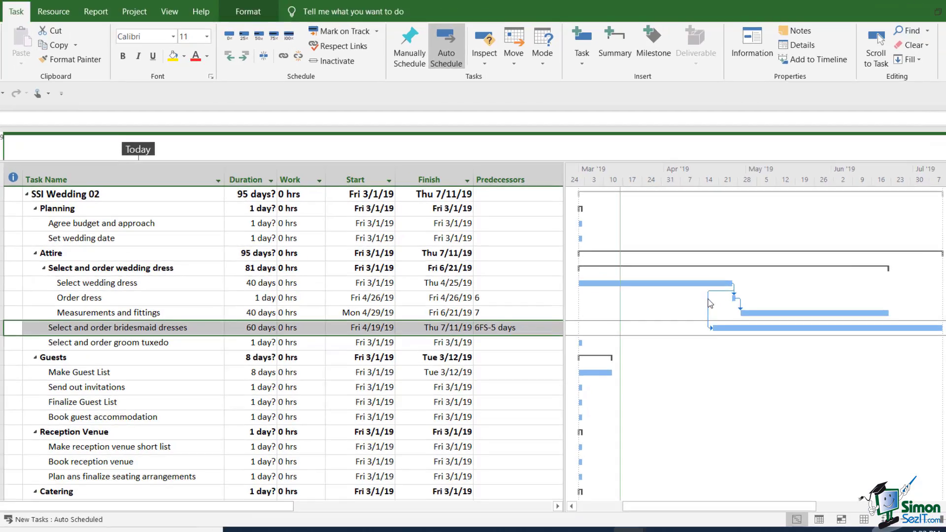
- Reset the lag to 0 days on the Finish-to-Start link between Select wedding dress and Select and order bridesmaid dresses
double_click(691, 300)
left_click(644, 259)
left_click(644, 260)
left_click(644, 259)
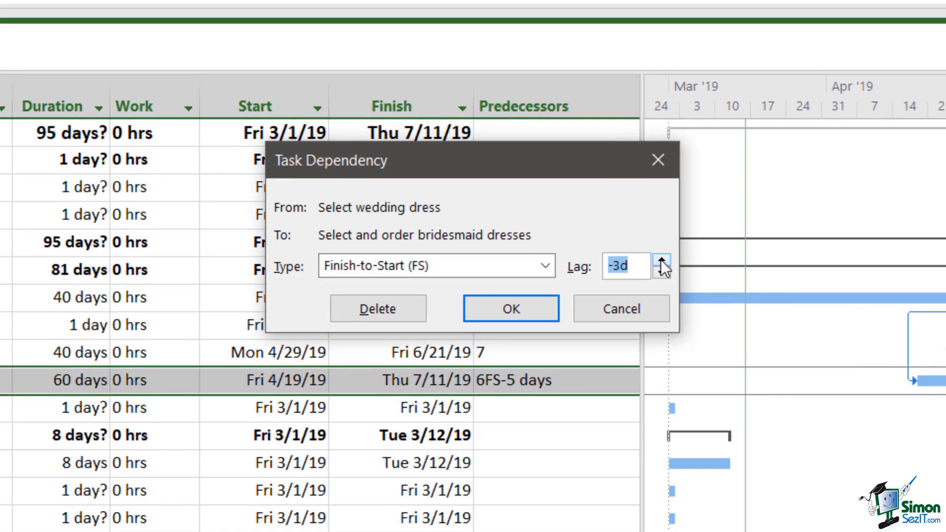
left_click(661, 261)
left_click(661, 261)
left_click(545, 262)
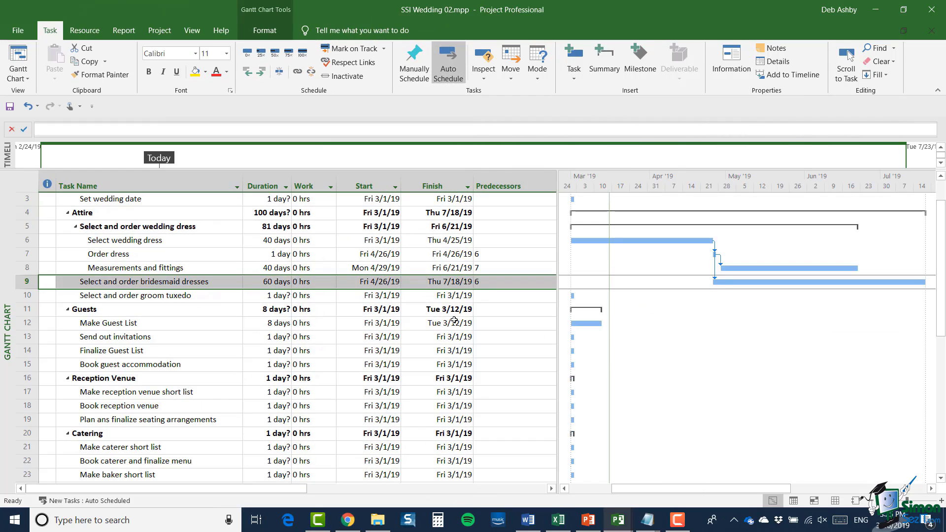
- Set the duration of Make Guest List under Guests to 15 days
left_click(26, 323)
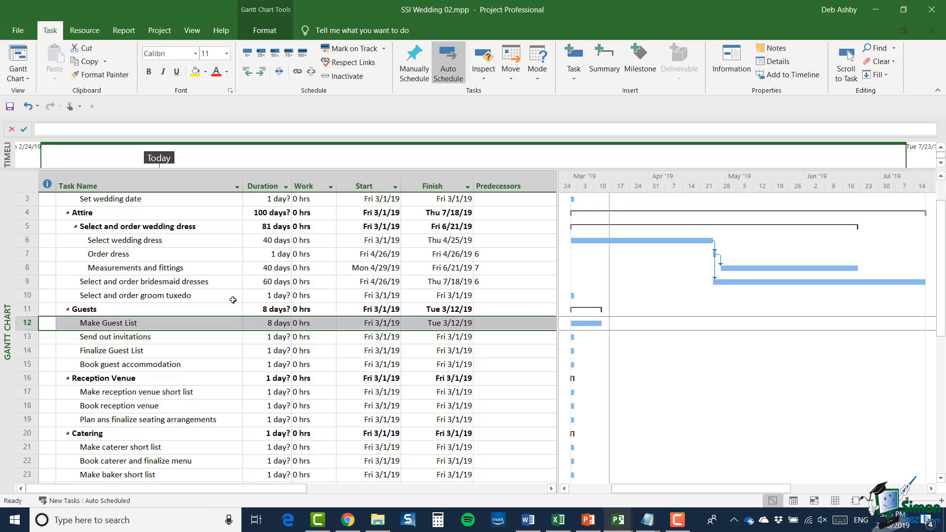
left_click(270, 325)
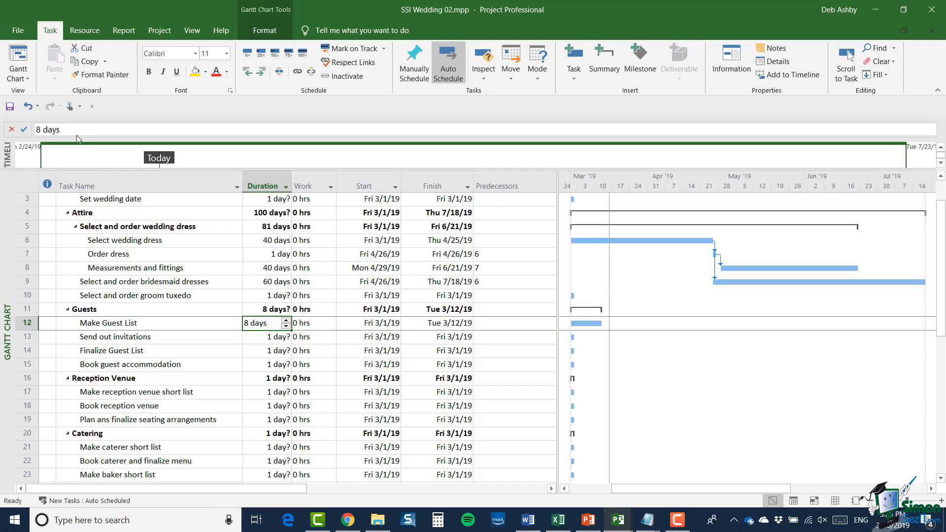
left_click_drag(68, 130, 30, 127)
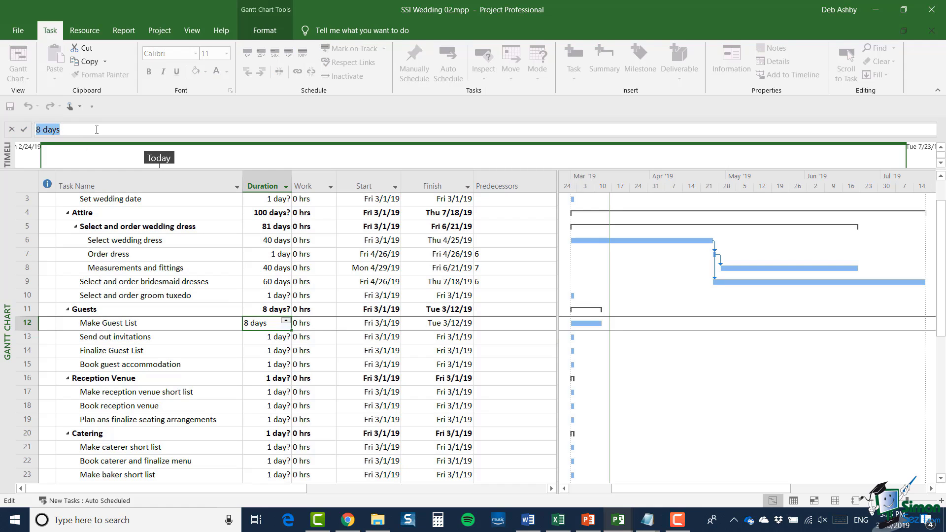
type("15")
left_click(24, 130)
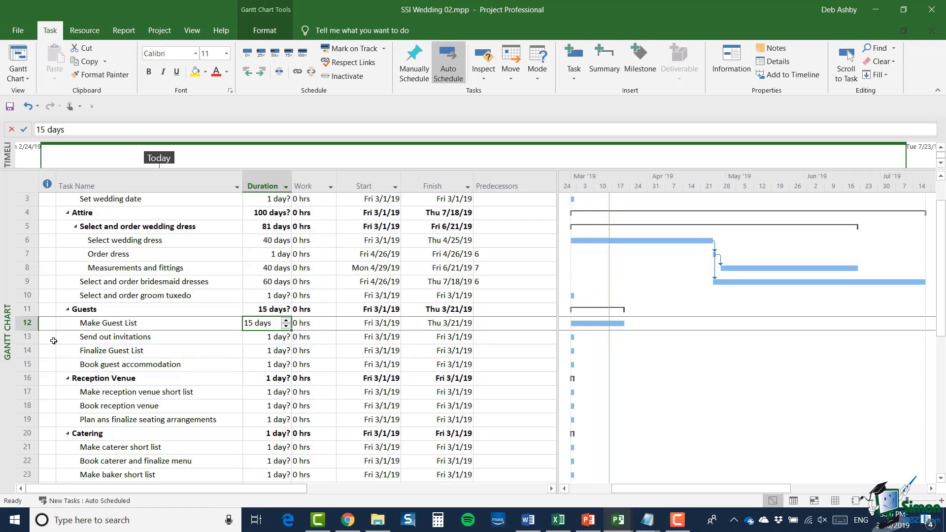
- Set the duration of Send out invitations to 20 days in its task information
left_click(28, 336)
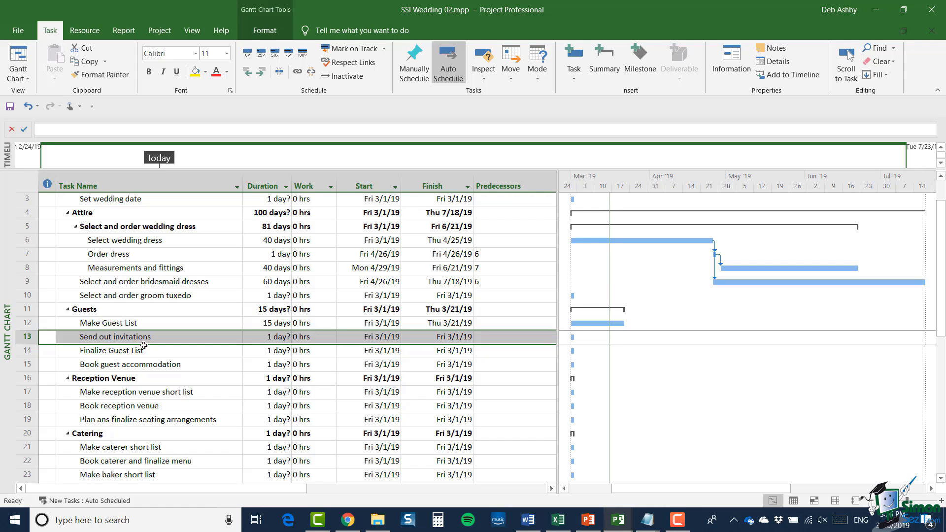
double_click(274, 338)
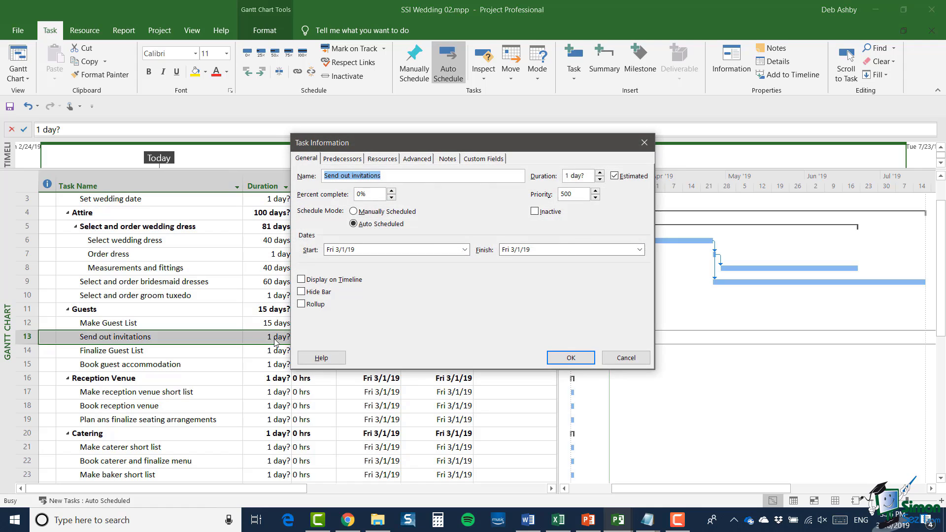
left_click_drag(587, 176, 560, 177)
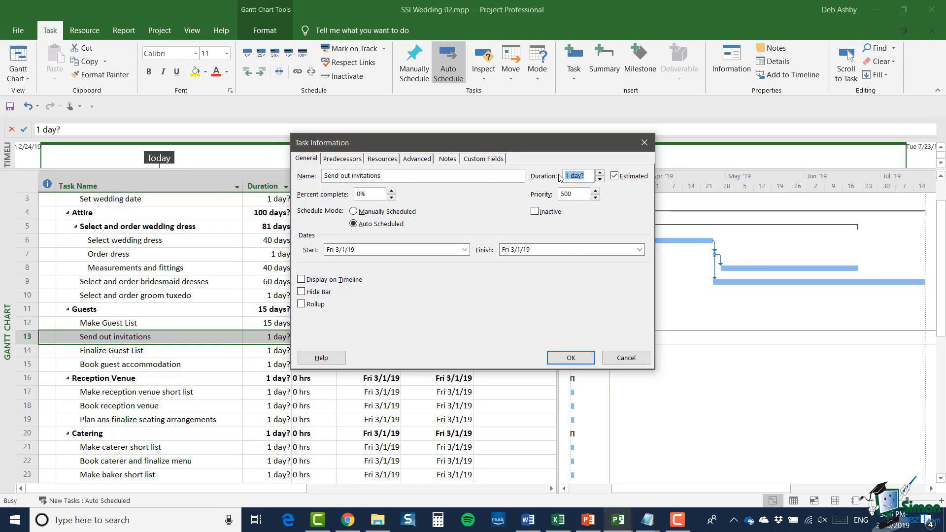
type("20d")
left_click(569, 358)
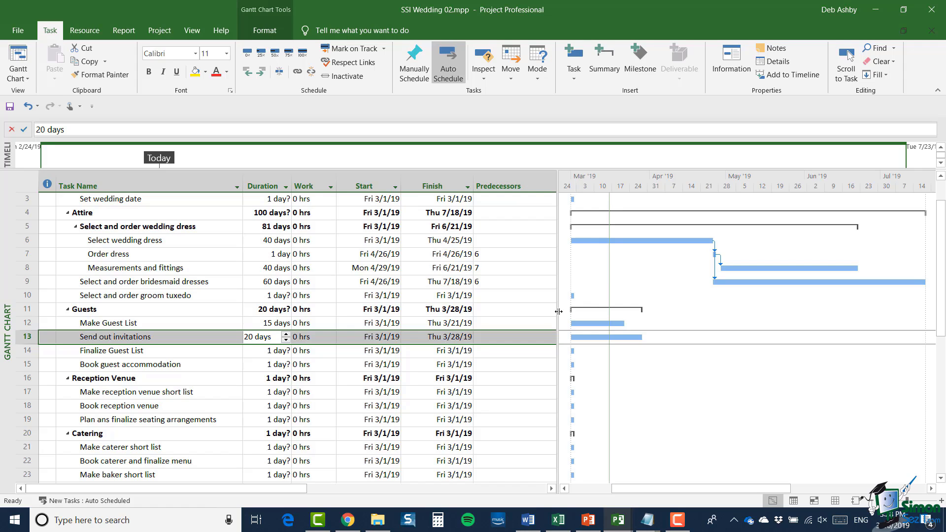
- Link Send out invitations as predecessor of Make Guest List, using a Start-to-Start (SS) dependency with a 5-day lag
left_click(28, 323, "shift")
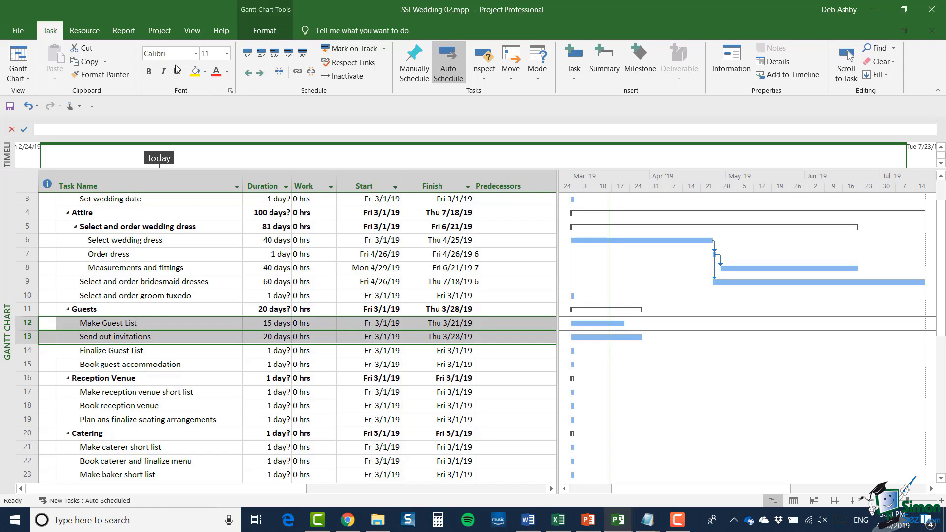
left_click(297, 73)
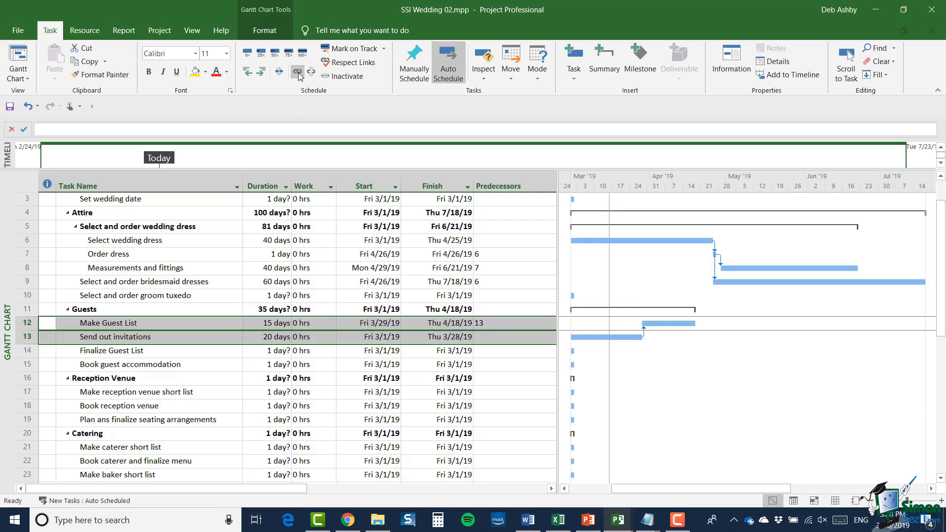
double_click(644, 335)
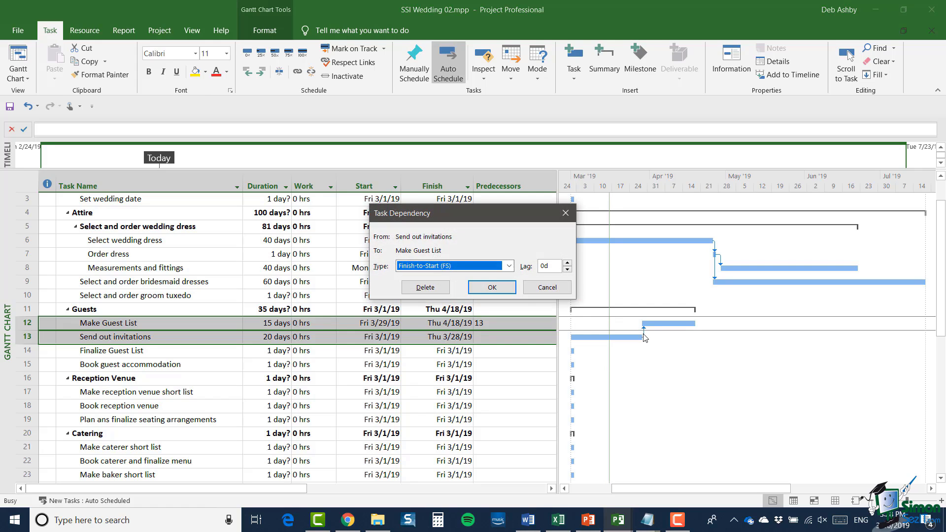
left_click(485, 268)
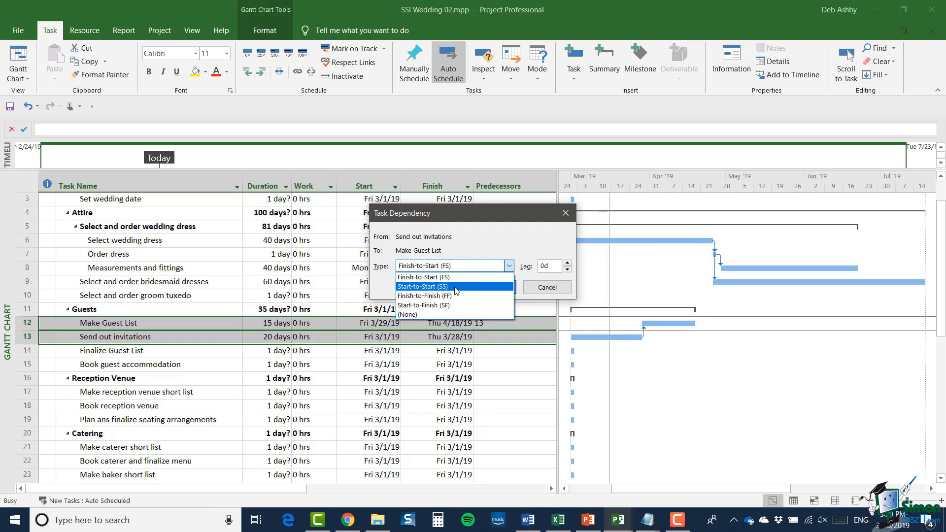
left_click(455, 287)
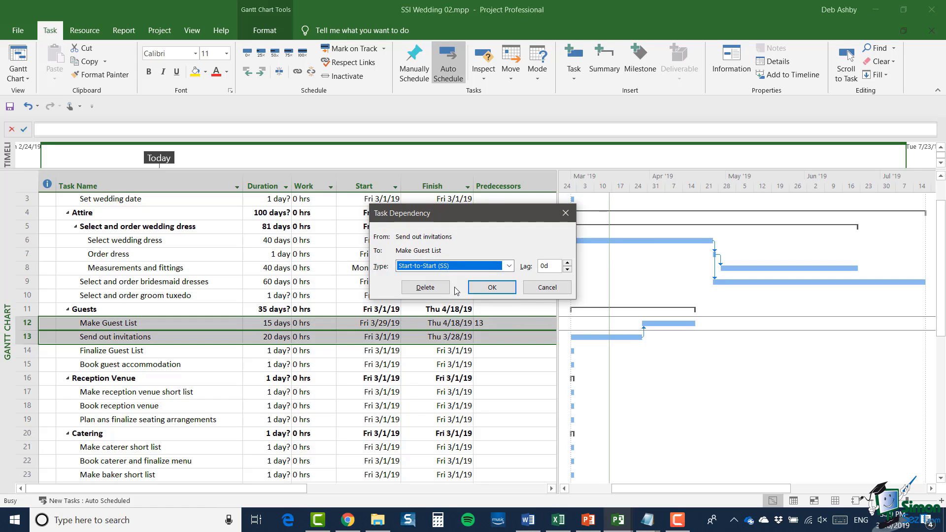
left_click(566, 264)
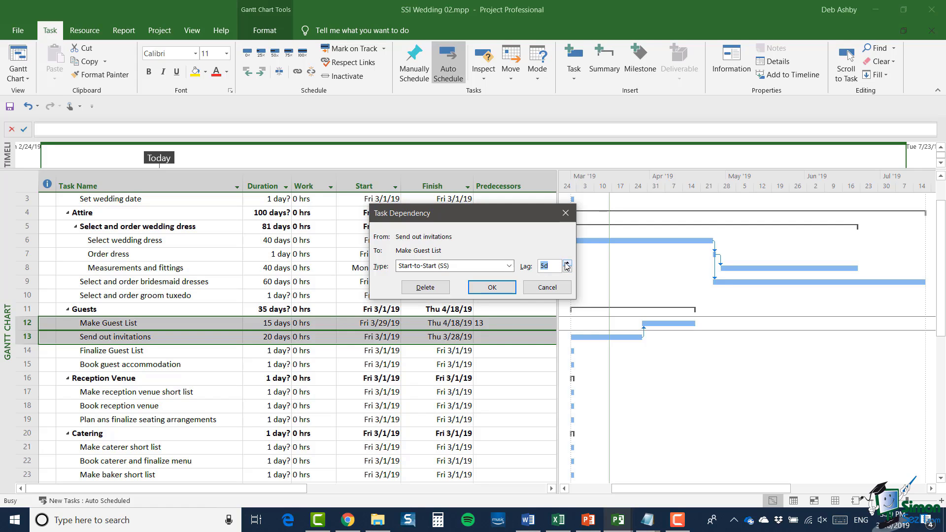
left_click(492, 287)
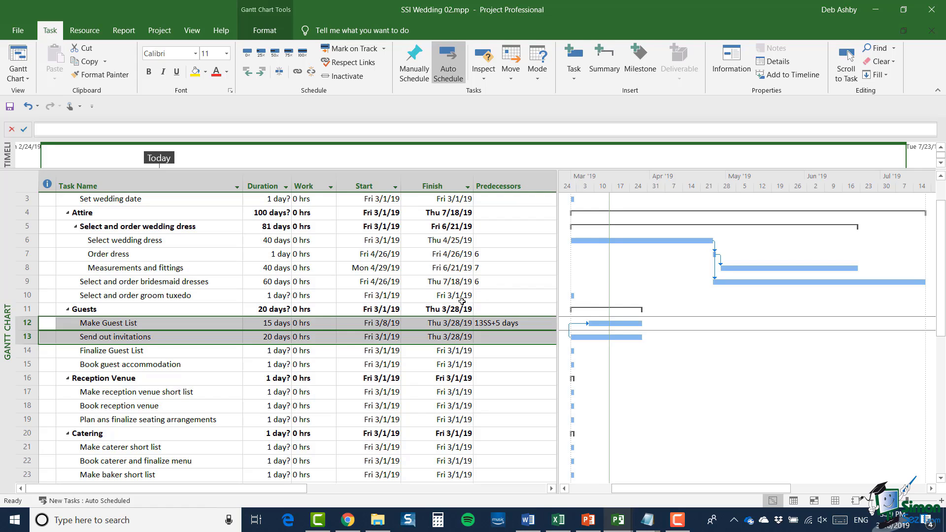
- Link Send out invitations as predecessor of Finalize Guest List, using a Finish-to-Finish (FF) dependency with a 15-day lag
left_click(27, 338)
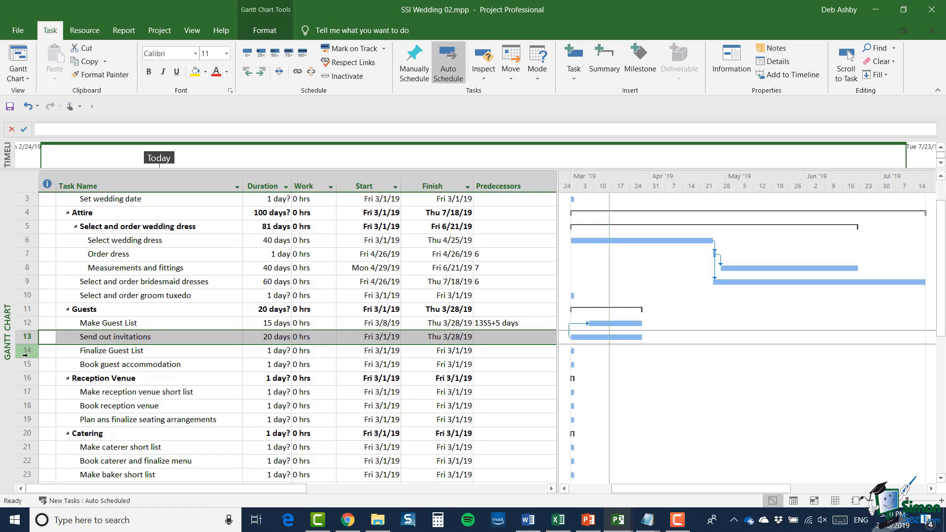
left_click(25, 353, "ctrl")
left_click(297, 72)
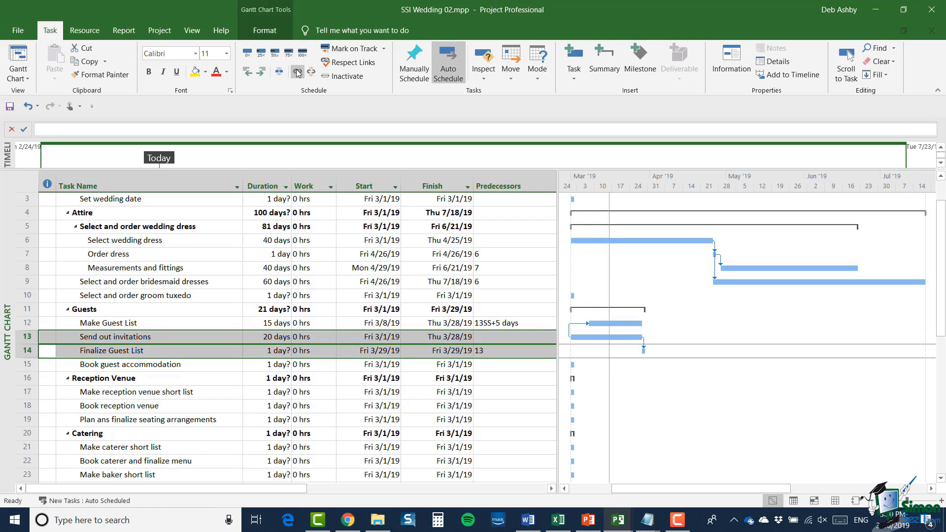
double_click(643, 343)
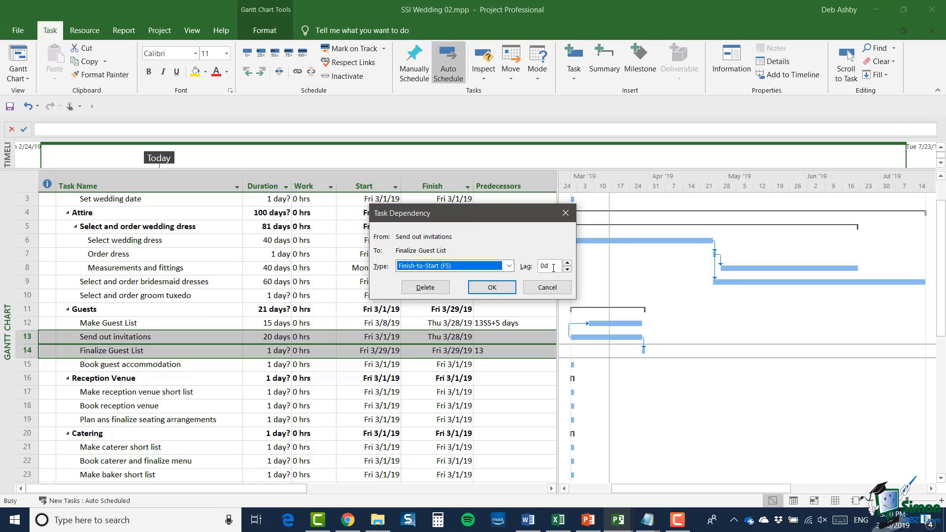
key("Tab")
type("15d")
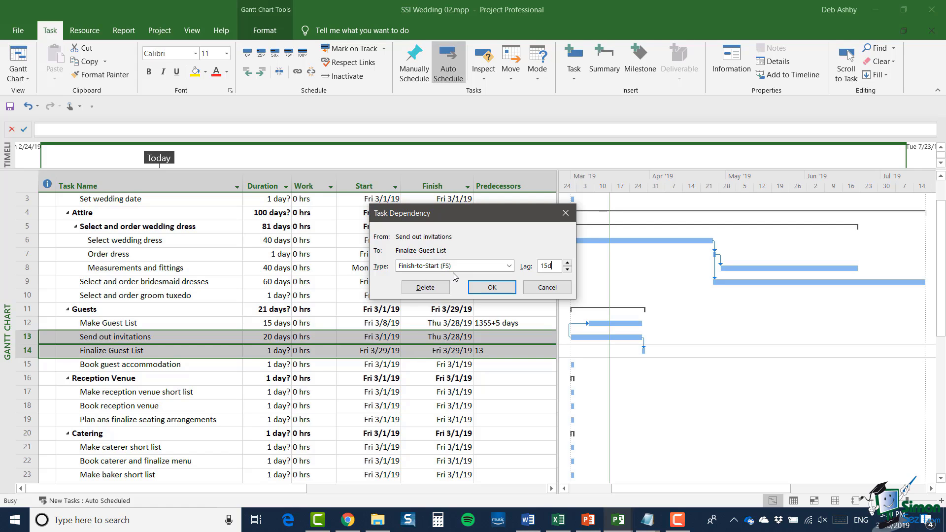
left_click(509, 266)
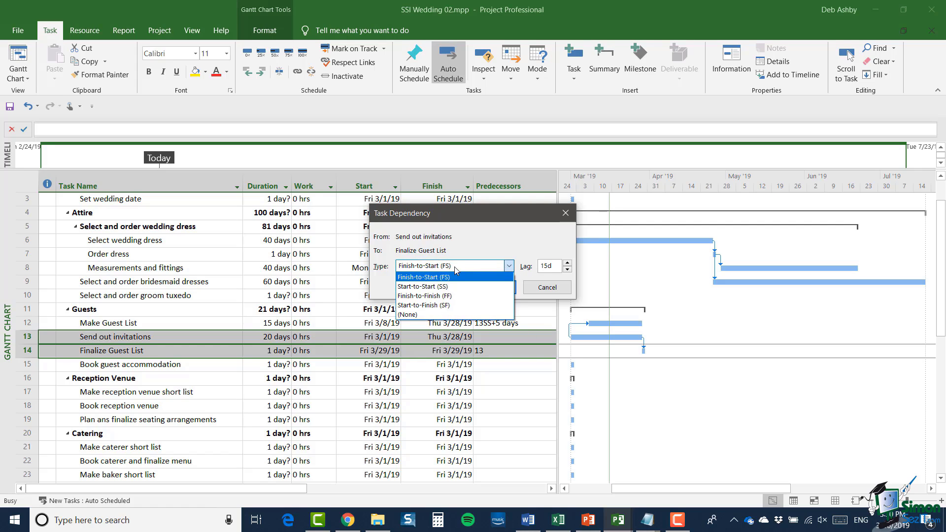
left_click(442, 296)
left_click(491, 288)
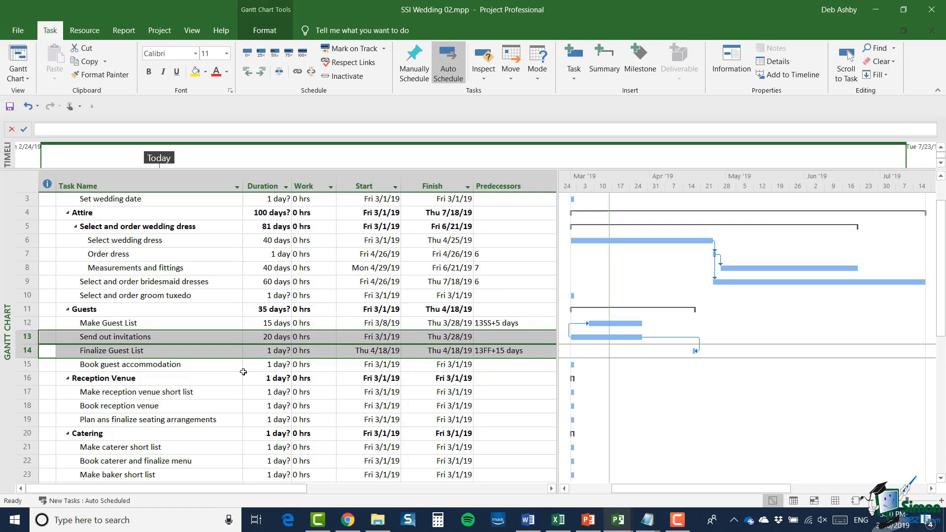
- Give Finalize Guest List a firm, non-estimated duration of 5 days in its task information
double_click(276, 351)
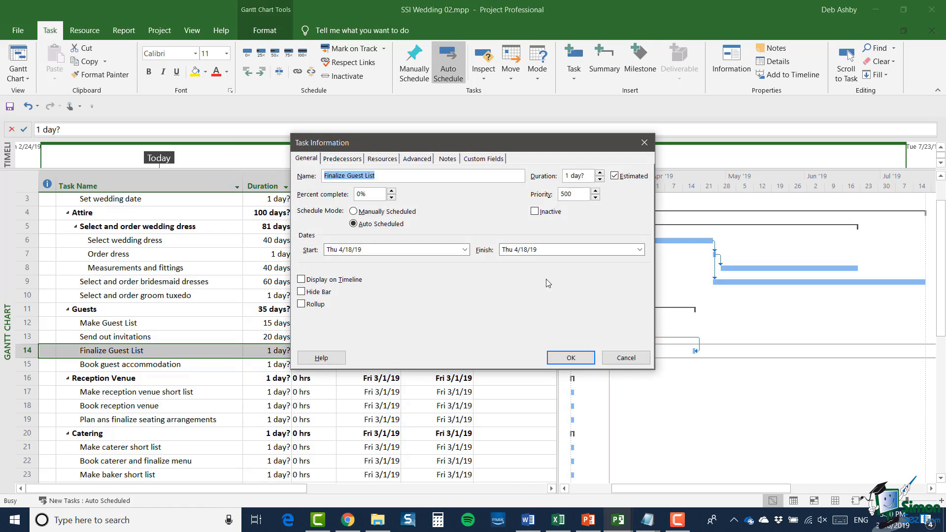
double_click(600, 173)
left_click(599, 173)
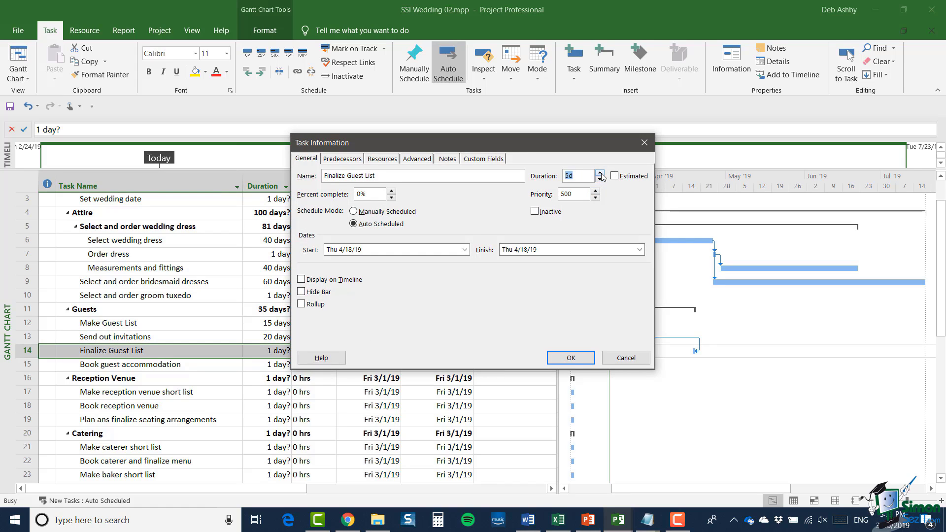
left_click(571, 357)
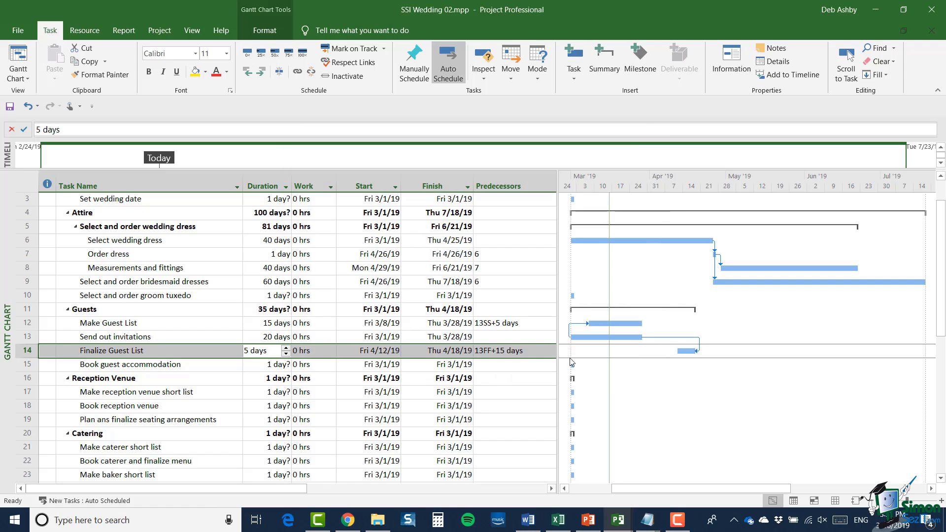